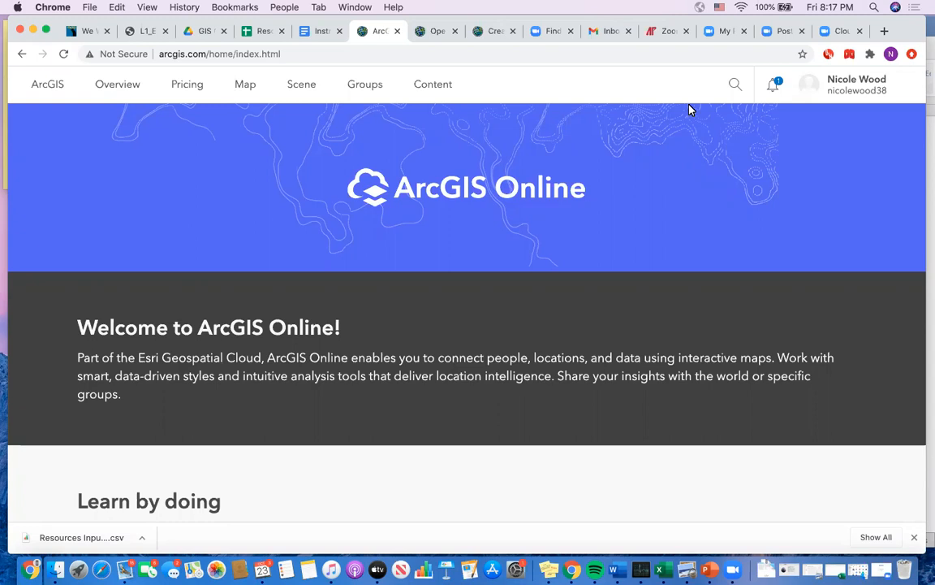
- Open the map viewer and bring the Clarksville area into view at city scale
left_click(245, 87)
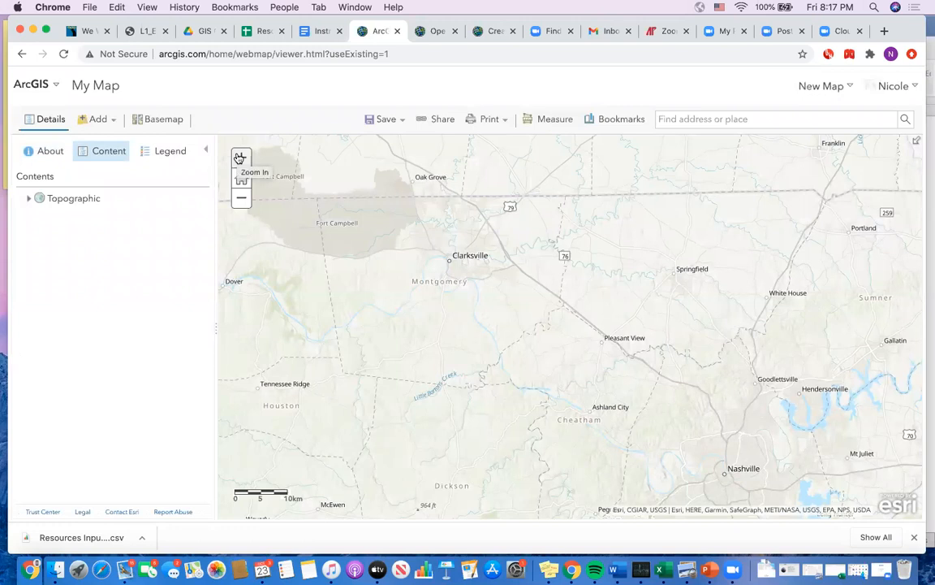
left_click(240, 156)
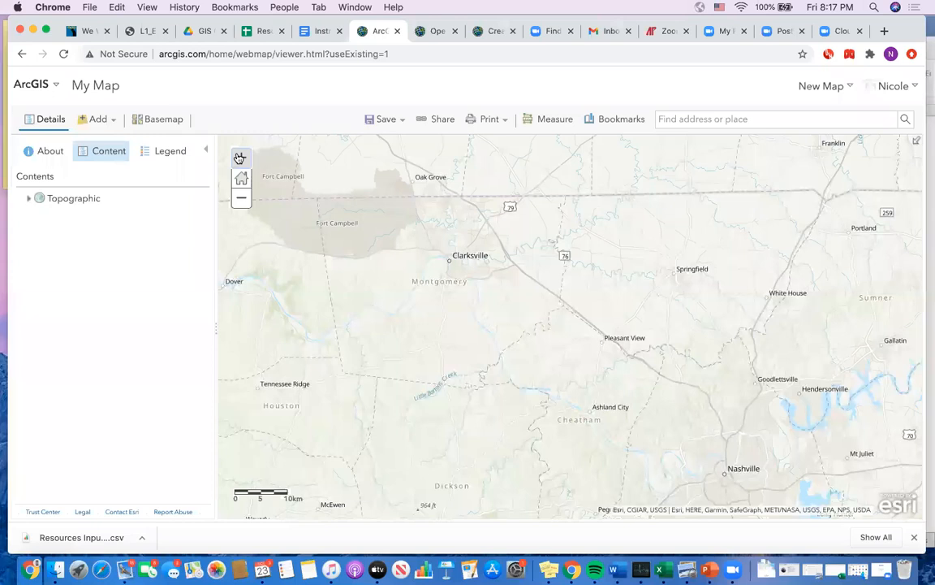
scroll(281, 261, "up", 3)
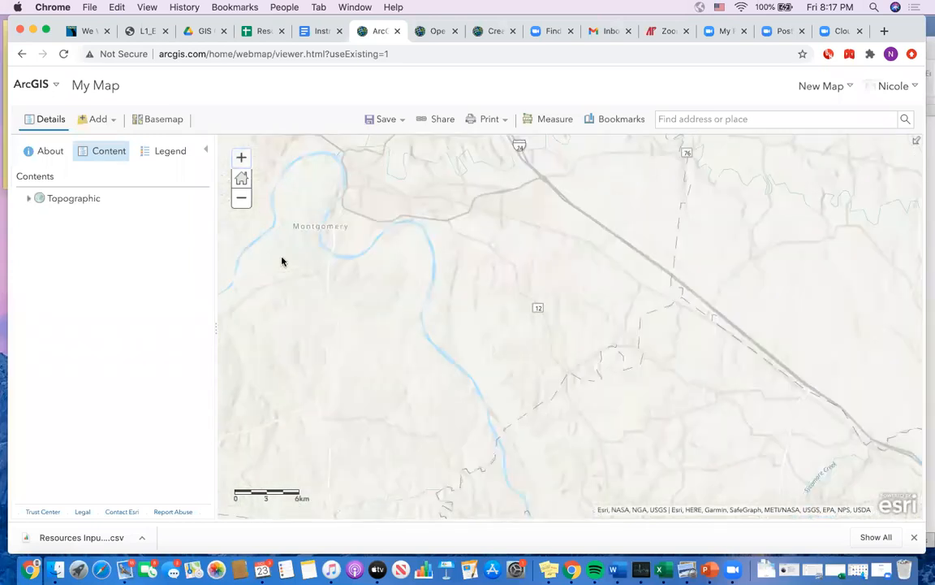
scroll(282, 261, "down", 3)
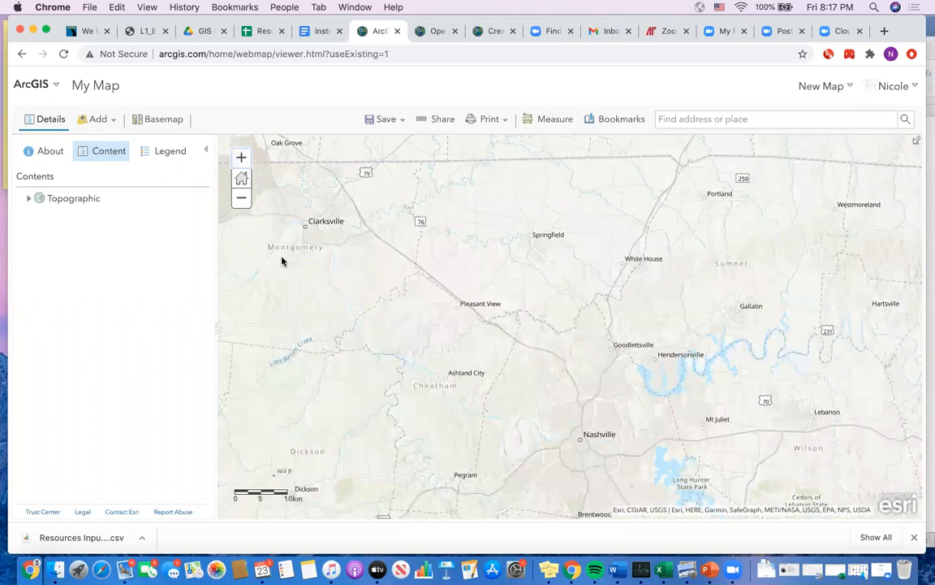
left_click_drag(404, 219, 497, 245)
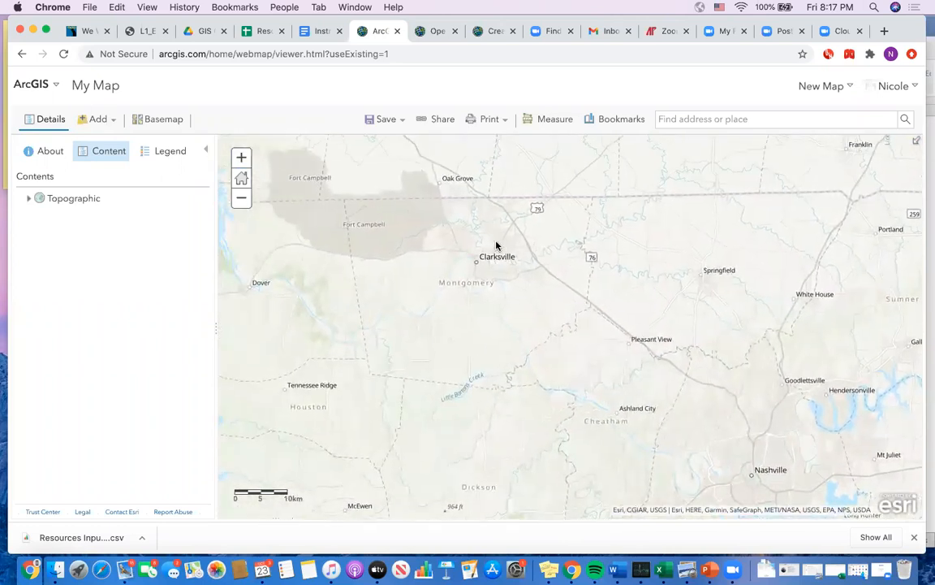
scroll(496, 243, "up", 2)
left_click_drag(446, 270, 501, 269)
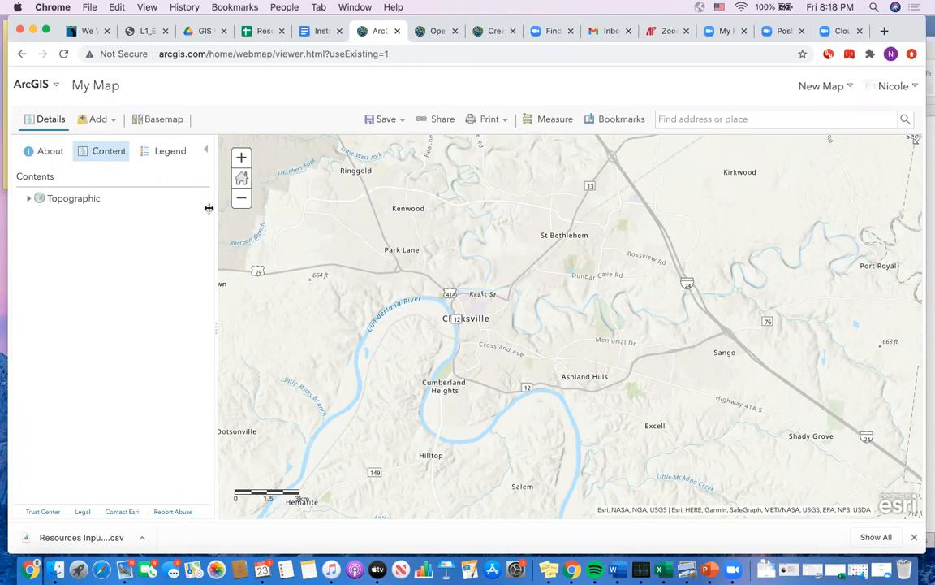
- Search the ArcGIS Online layers for "clarksville transit"
left_click(94, 119)
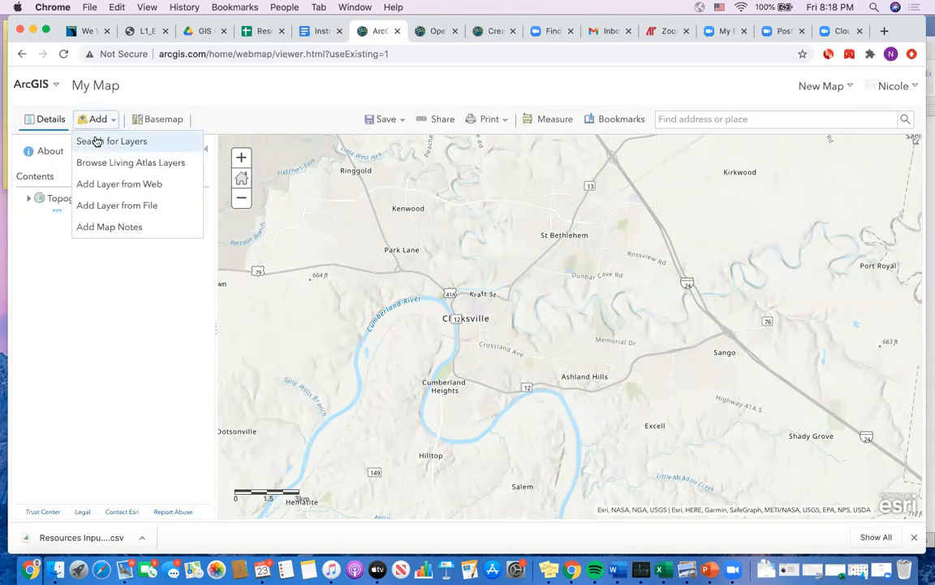
left_click(96, 141)
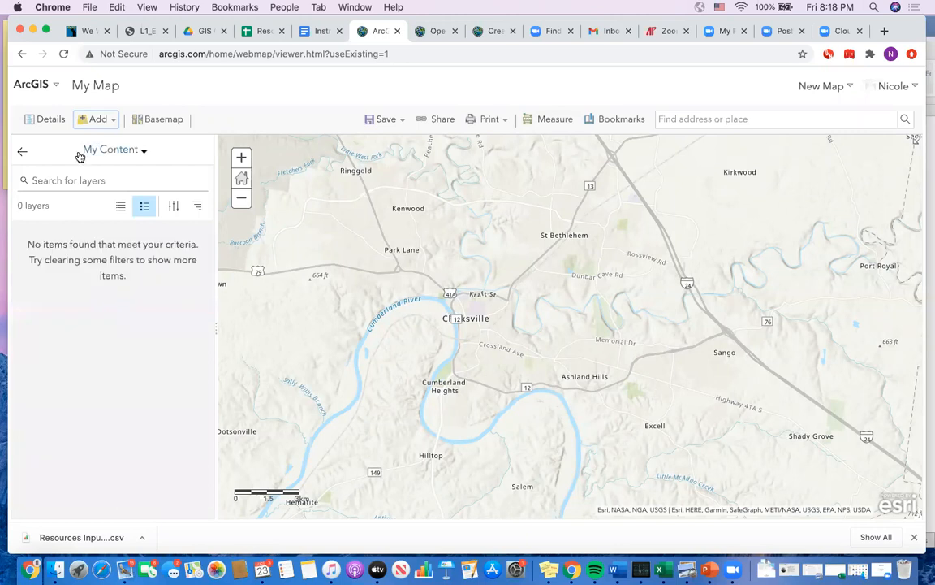
left_click(118, 151)
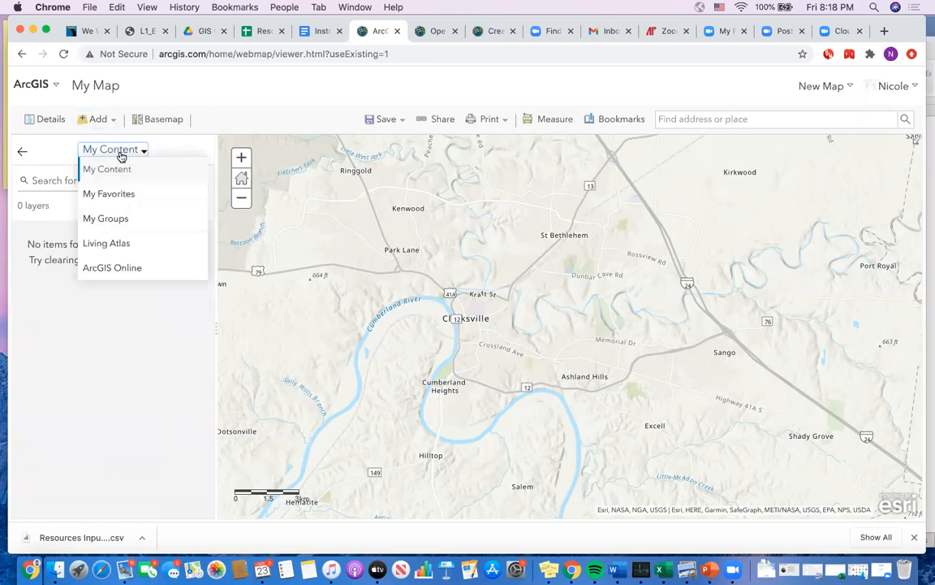
left_click(112, 268)
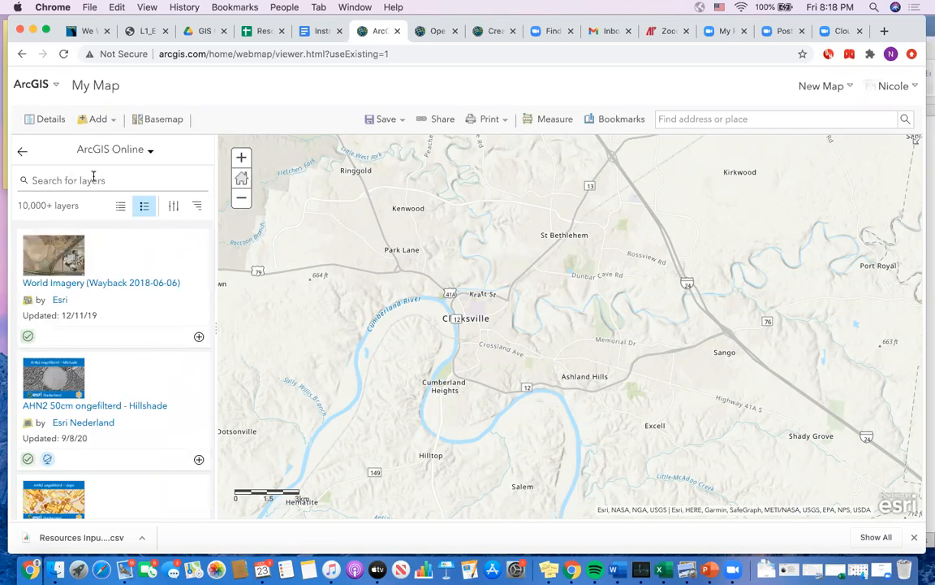
left_click(93, 180)
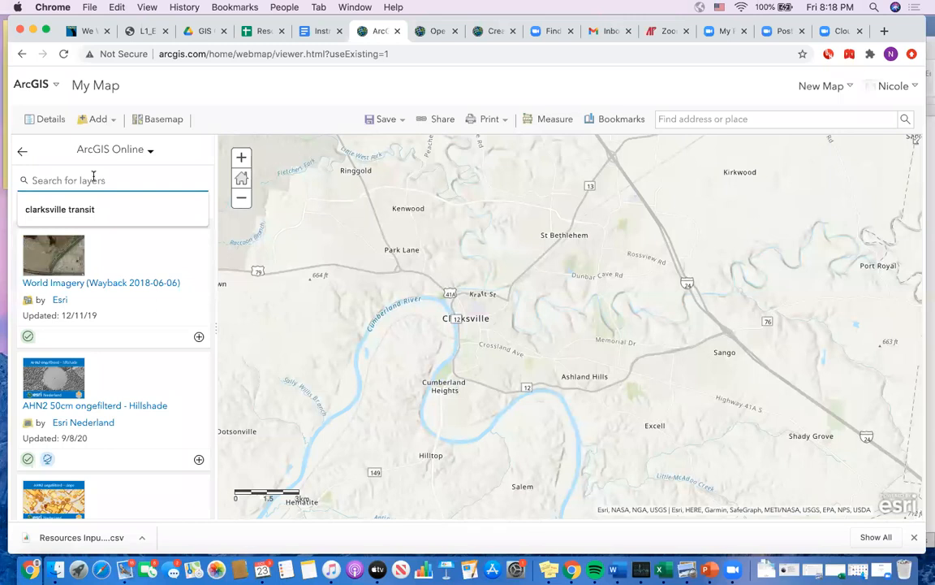
left_click(88, 210)
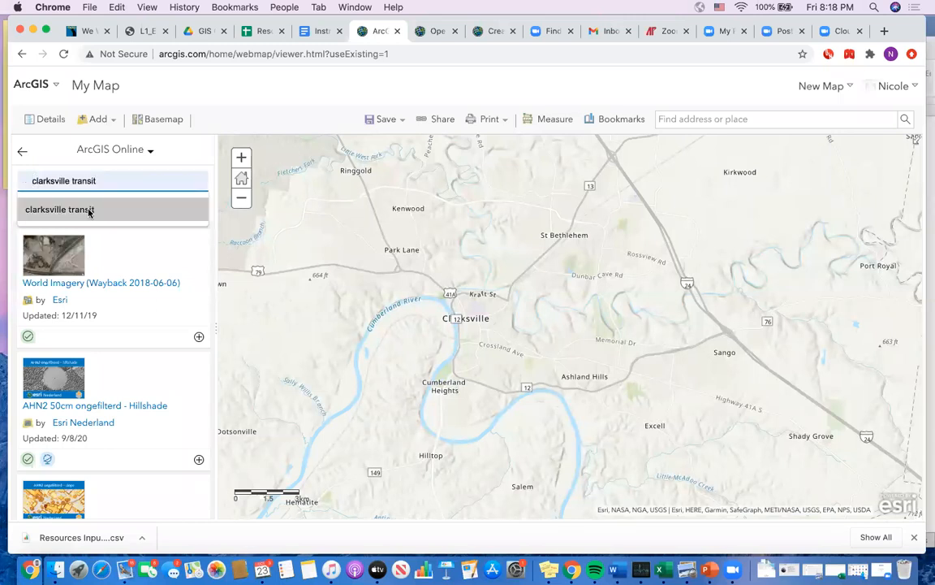
left_click(89, 211)
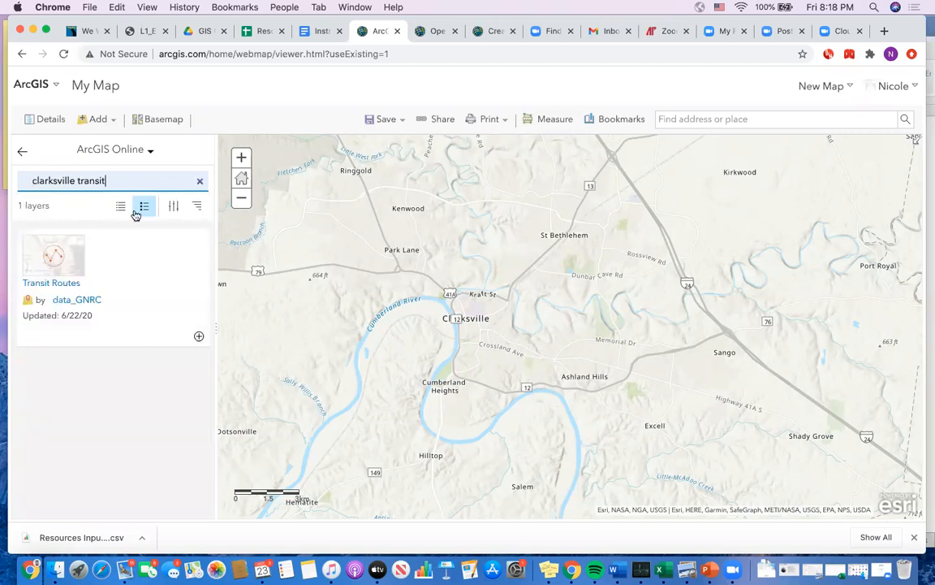
- Add the Transit Routes feature layer by data_GNRC to the map and return to the map contents
left_click(55, 265)
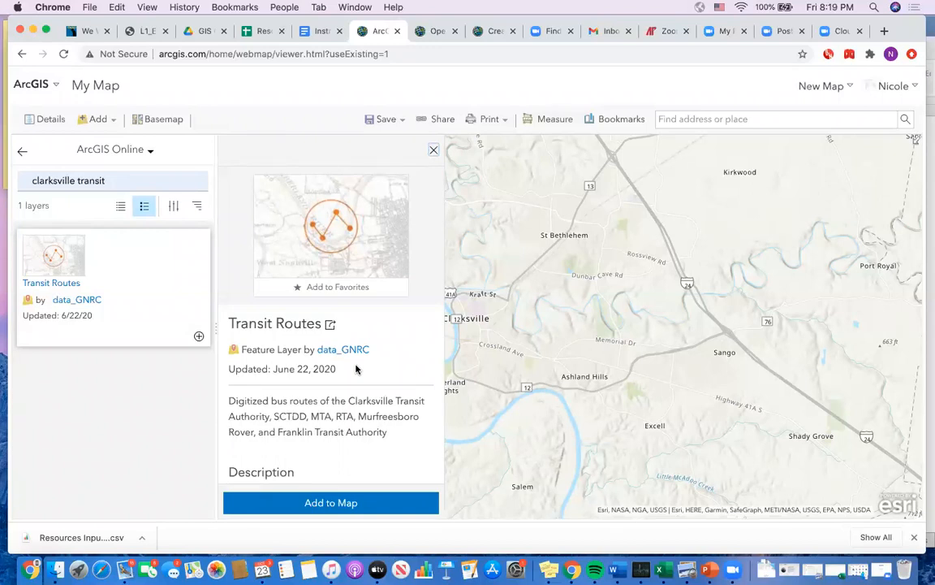
left_click(304, 502)
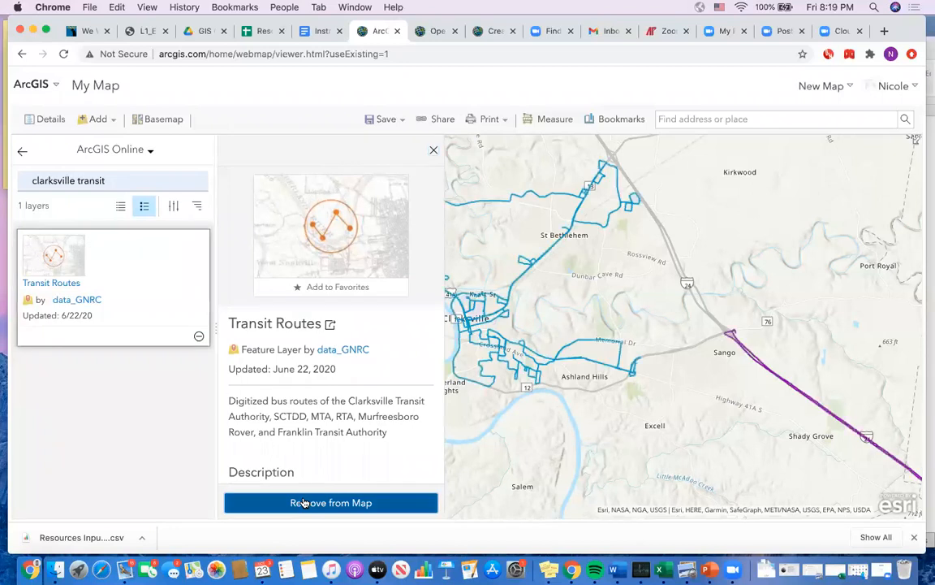
left_click(434, 154)
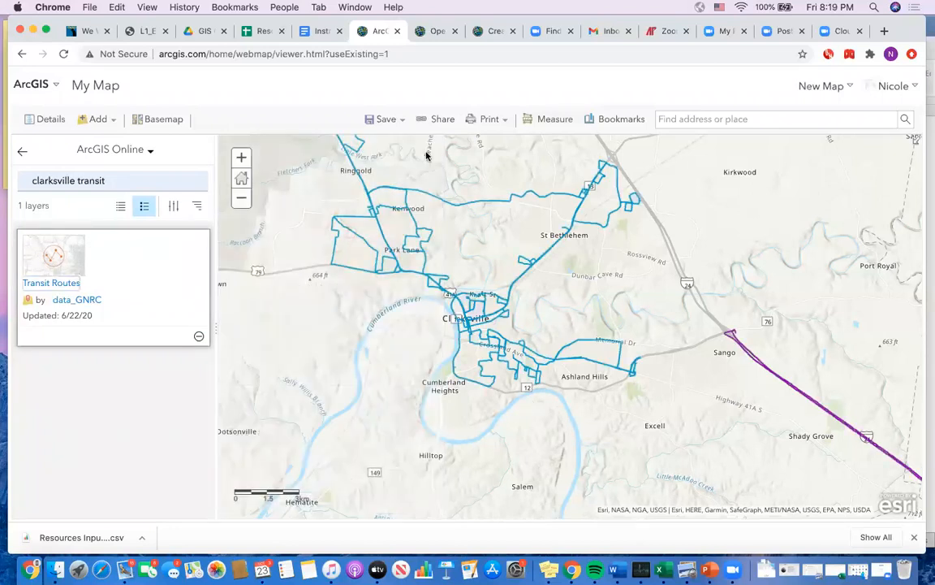
left_click(19, 154)
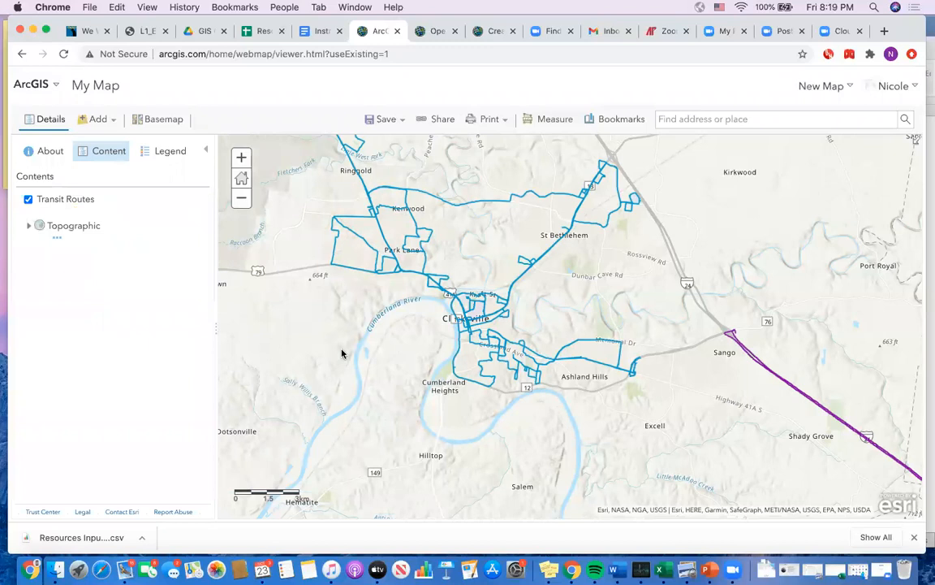
- View the details of a transit route near Kraft St and show the Transit Routes layer's legend
left_click(461, 298)
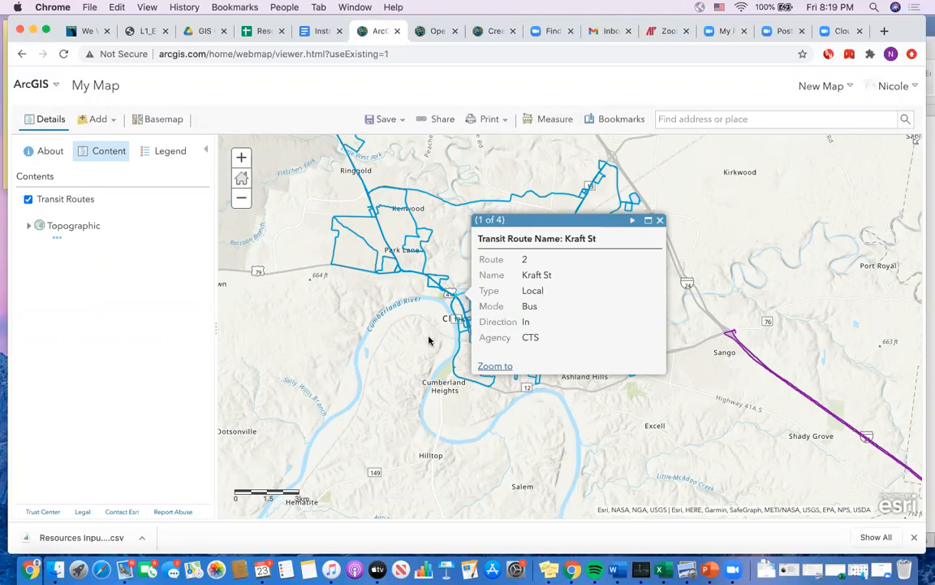
mouse_move(47, 213)
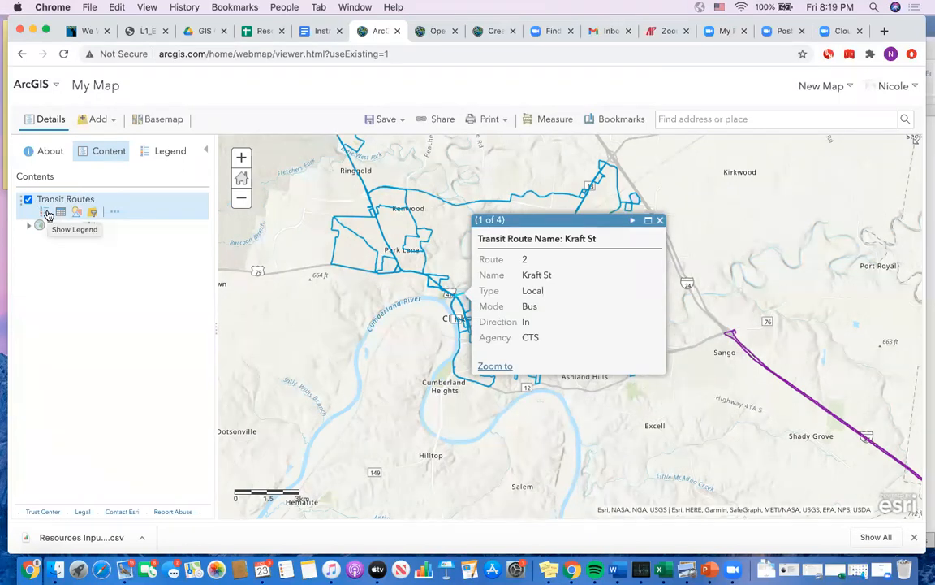
left_click(48, 213)
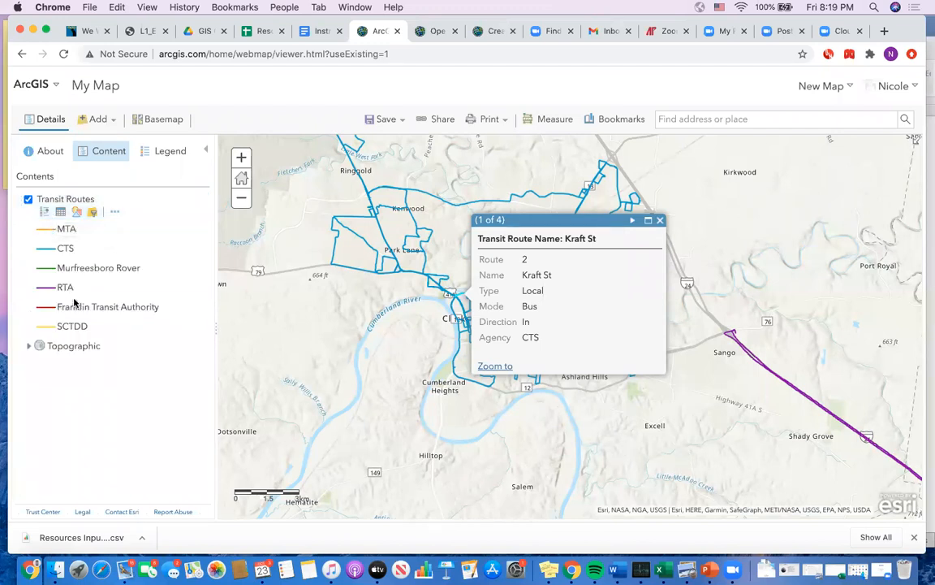
- In the Transit Routes layer's unique-symbol style options, relabel the MTA agency as "MTA (Nashville)"
left_click(78, 212)
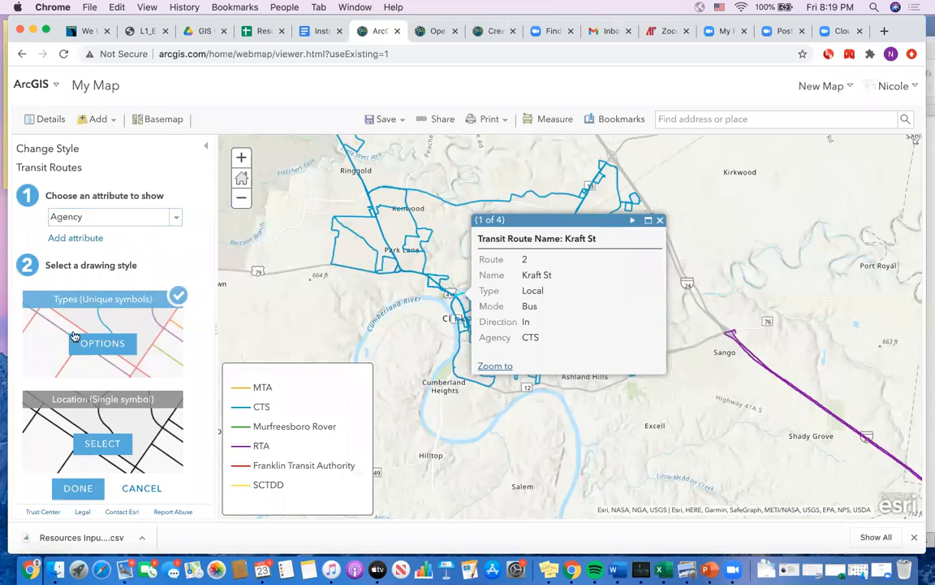
mouse_move(69, 337)
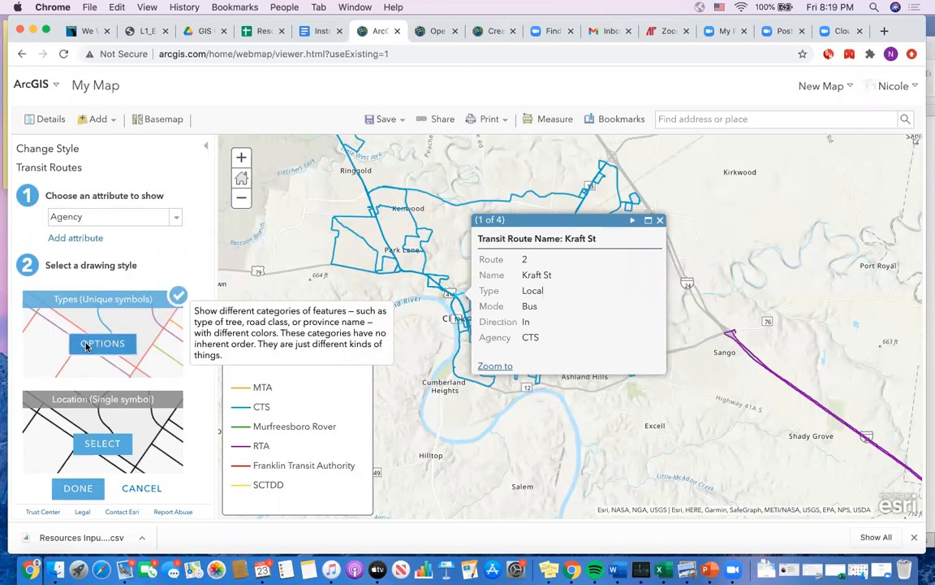
left_click(88, 345)
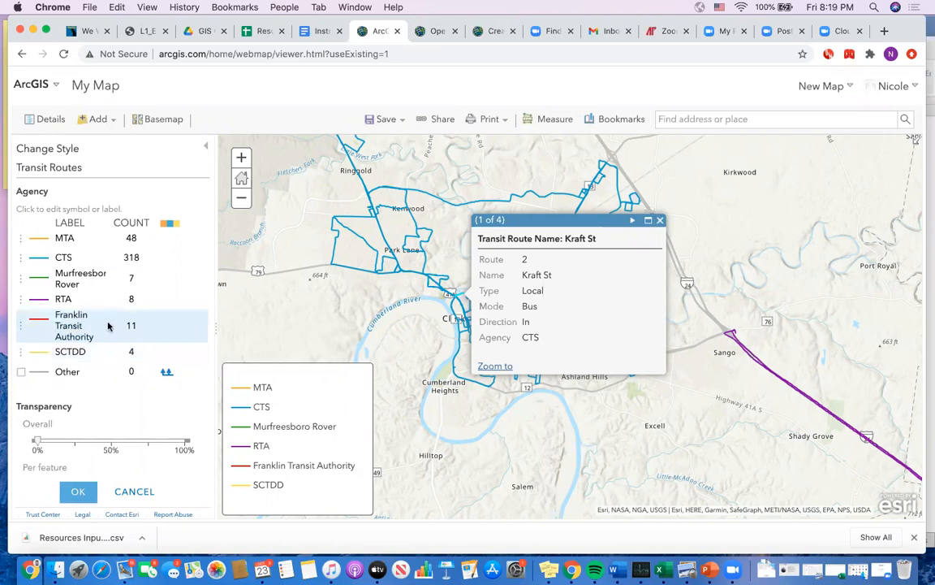
left_click(80, 242)
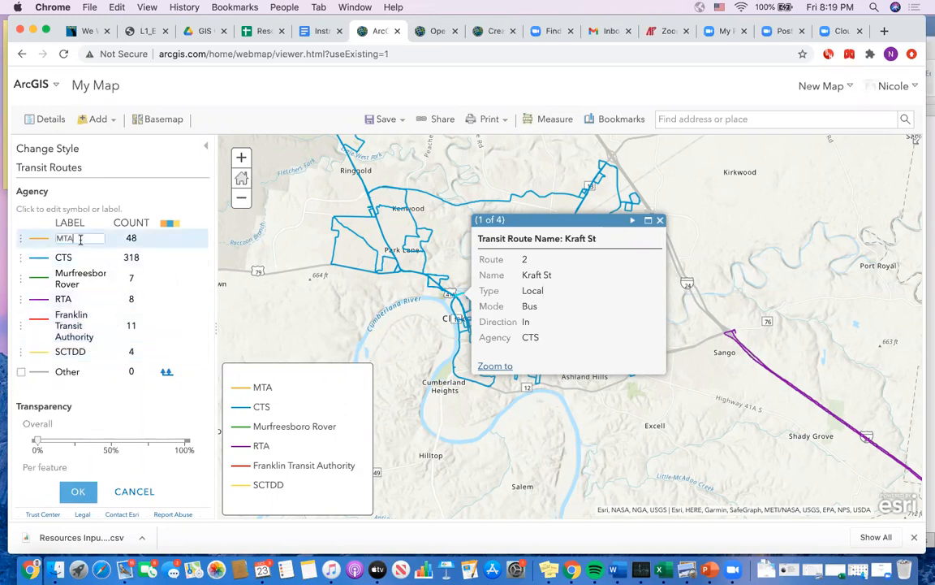
type("(Nashville)")
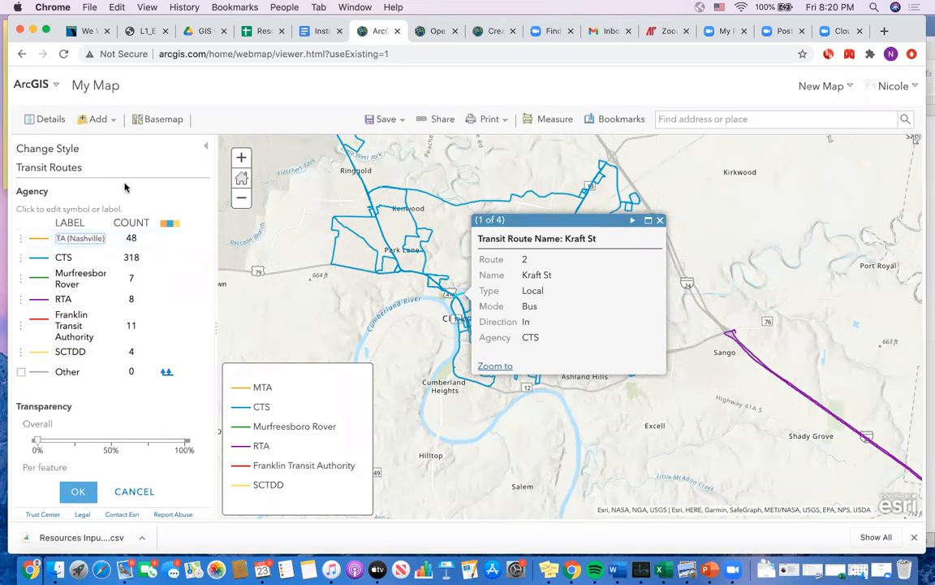
key("Return")
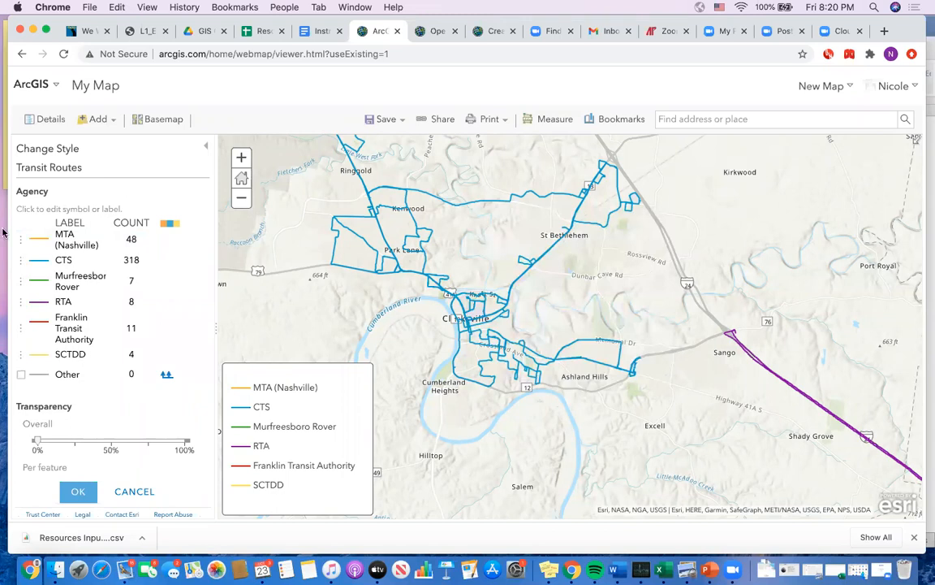
- Recolour the CTS route lines turquoise, #00FFC5
left_click(38, 260)
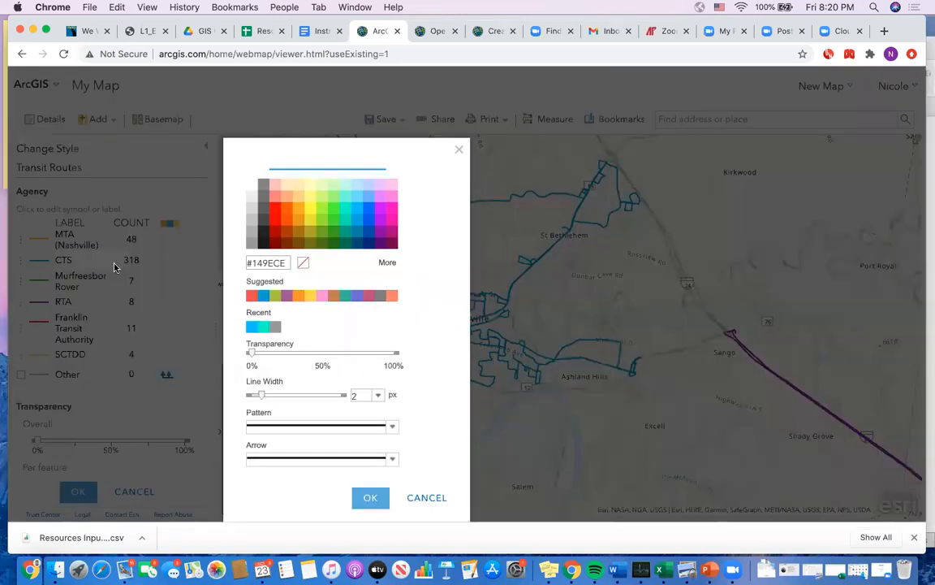
left_click(348, 217)
left_click(369, 497)
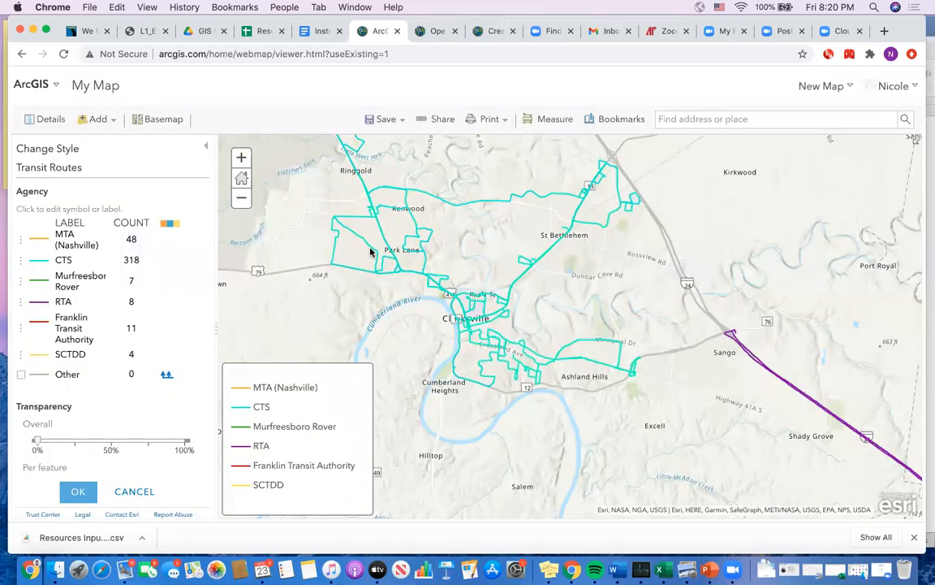
- Set the CTS route line colour to bright blue #00C5FF and apply the Transit Routes style changes
left_click(45, 261)
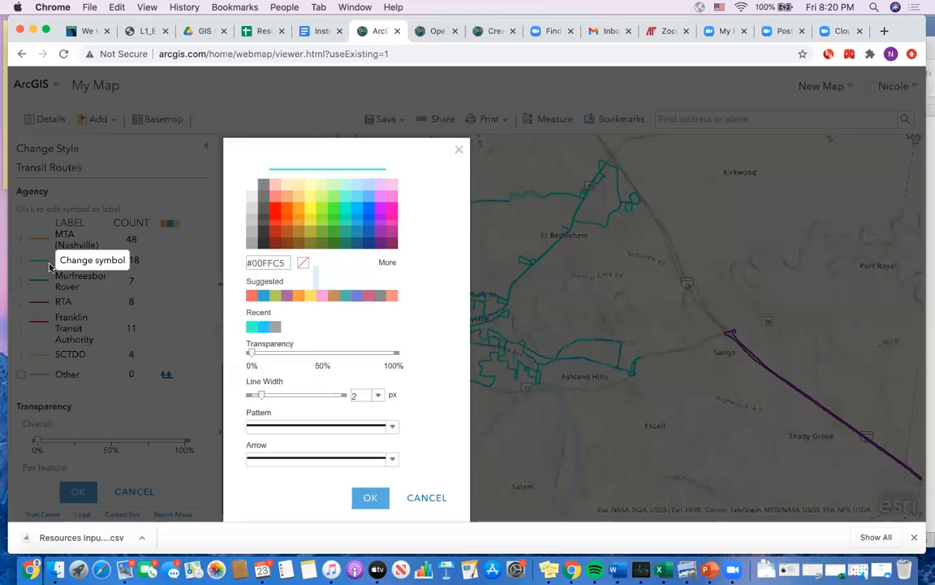
left_click(362, 209)
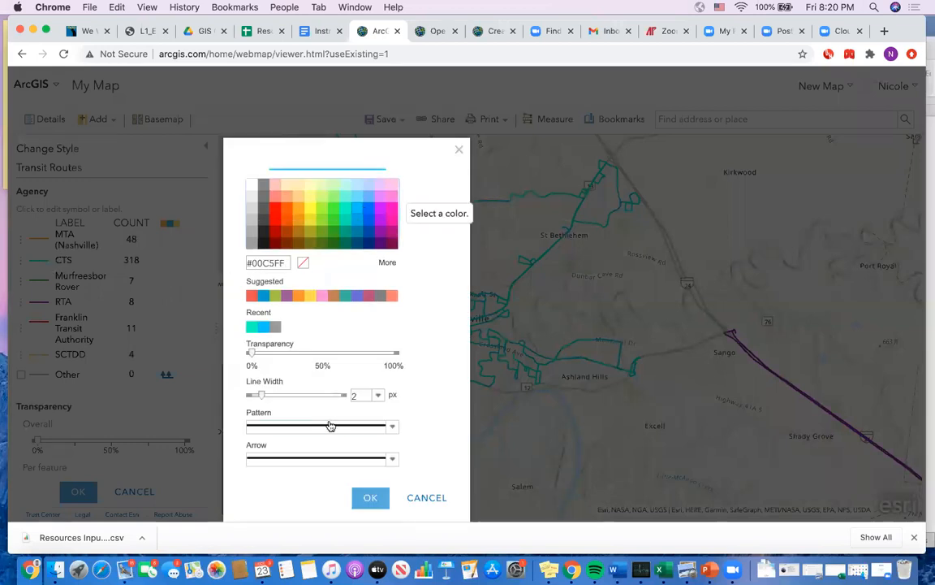
left_click(363, 497)
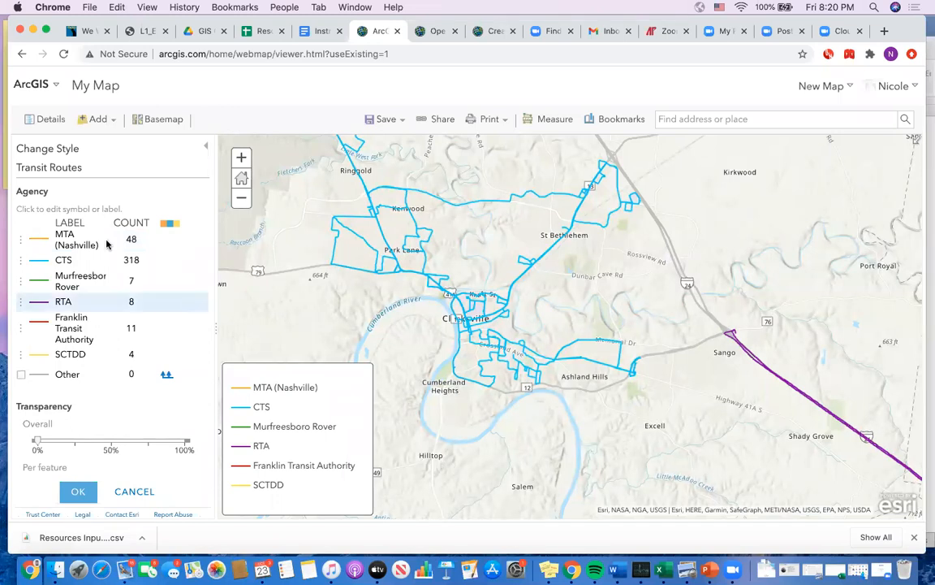
left_click(74, 492)
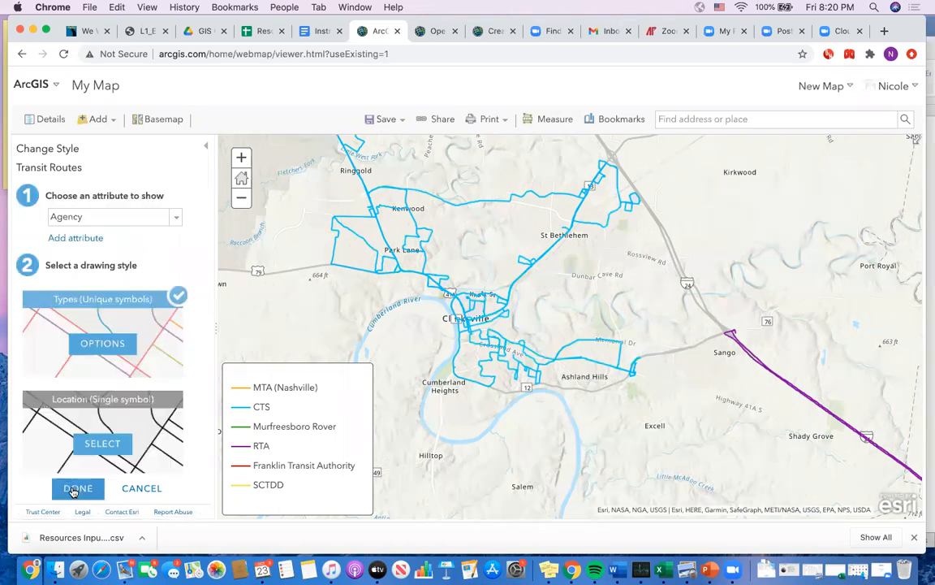
left_click(68, 489)
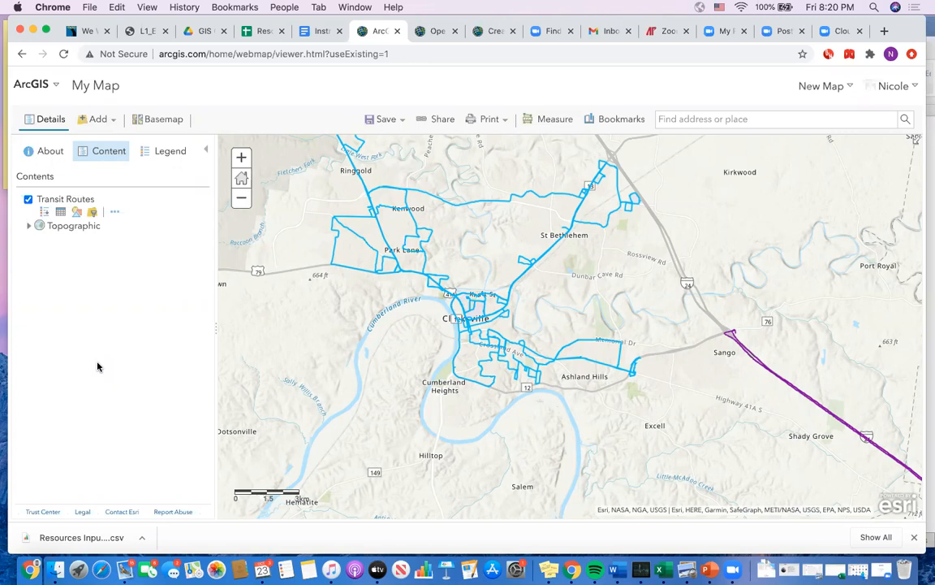
- Import the file Resources Input Form (Responses) - Form Responses 1.csv from the Downloads folder as a new map layer
left_click(98, 118)
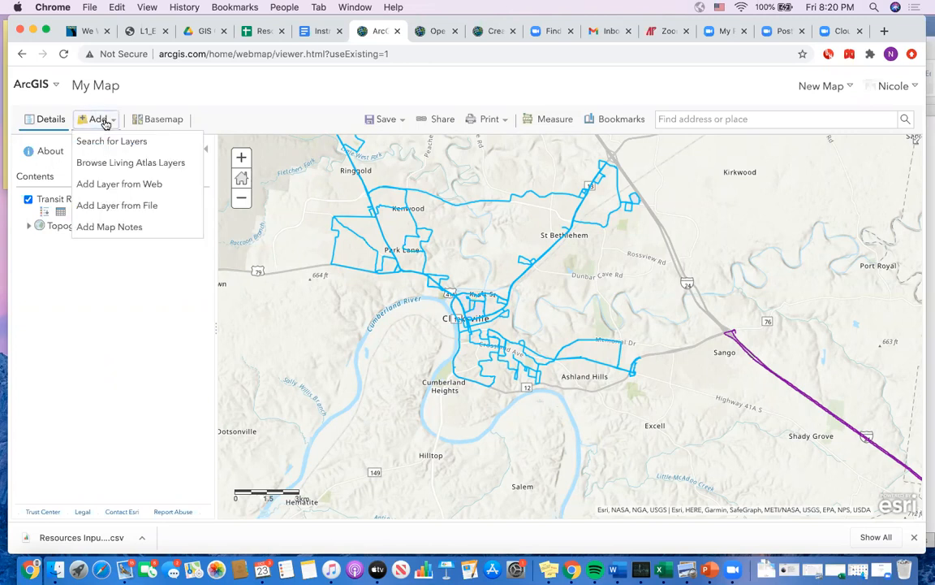
left_click(106, 207)
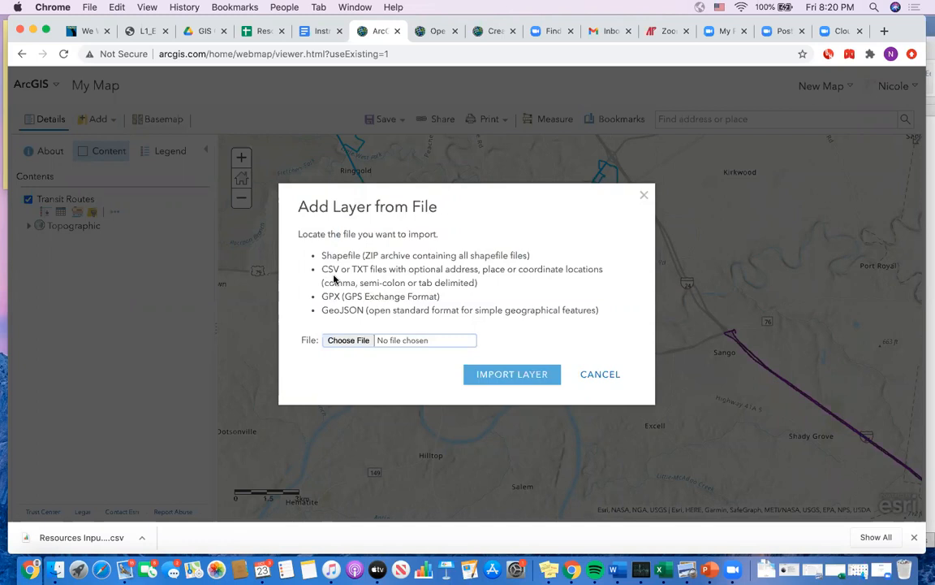
left_click(350, 342)
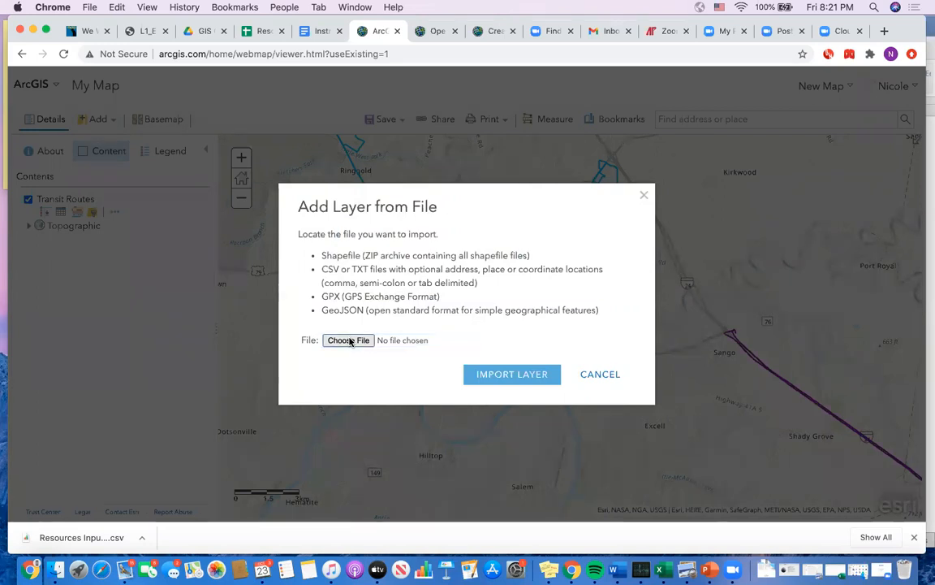
scroll(373, 236, "down", 5)
scroll(375, 235, "down", 5)
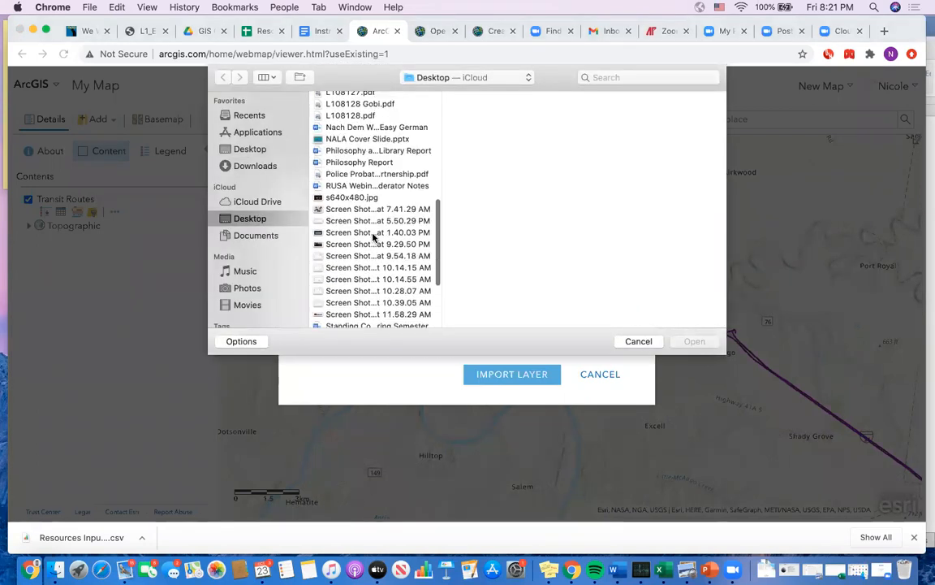
scroll(375, 235, "down", 2)
scroll(365, 215, "up", 4)
scroll(364, 210, "up", 2)
scroll(363, 210, "down", 3)
scroll(363, 211, "down", 5)
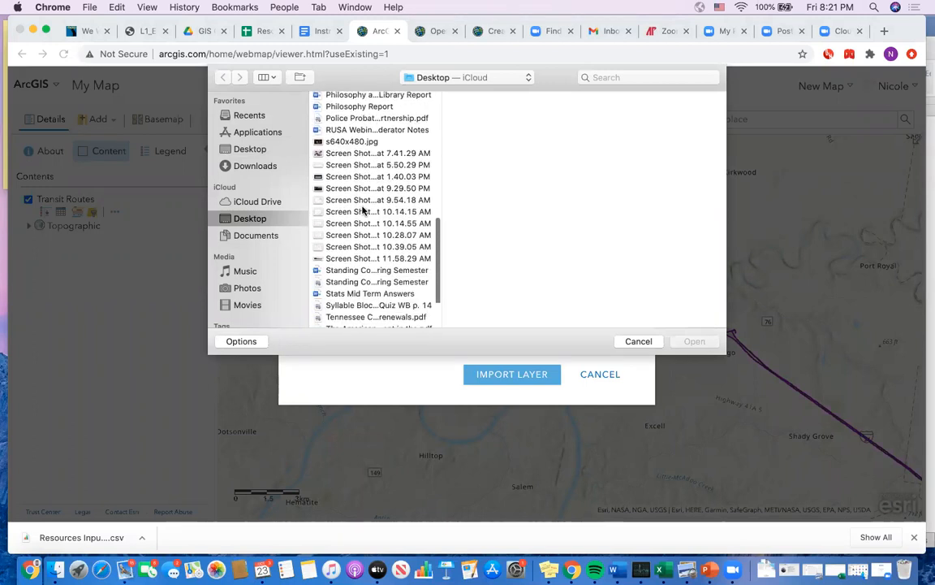
left_click(256, 166)
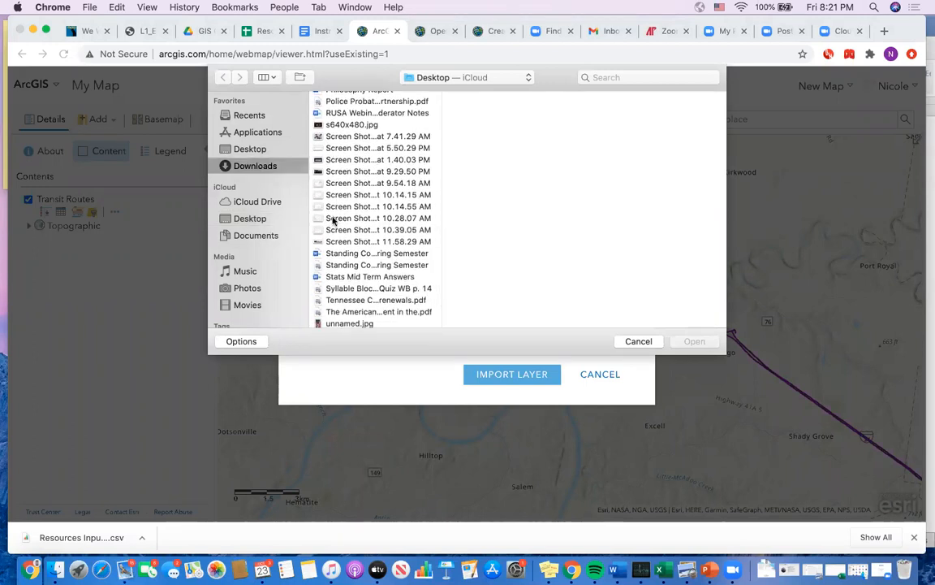
scroll(355, 235, "down", 10)
scroll(353, 233, "down", 10)
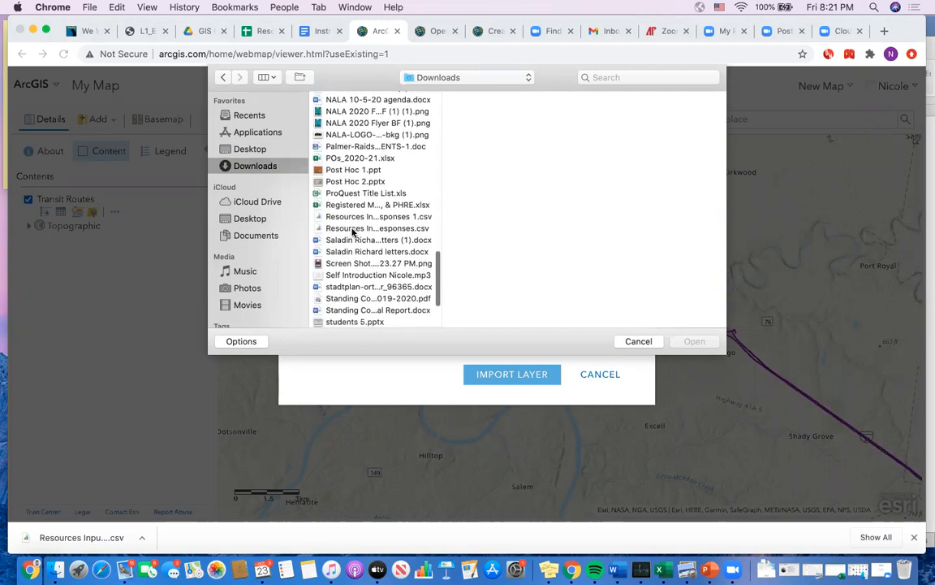
left_click(365, 217)
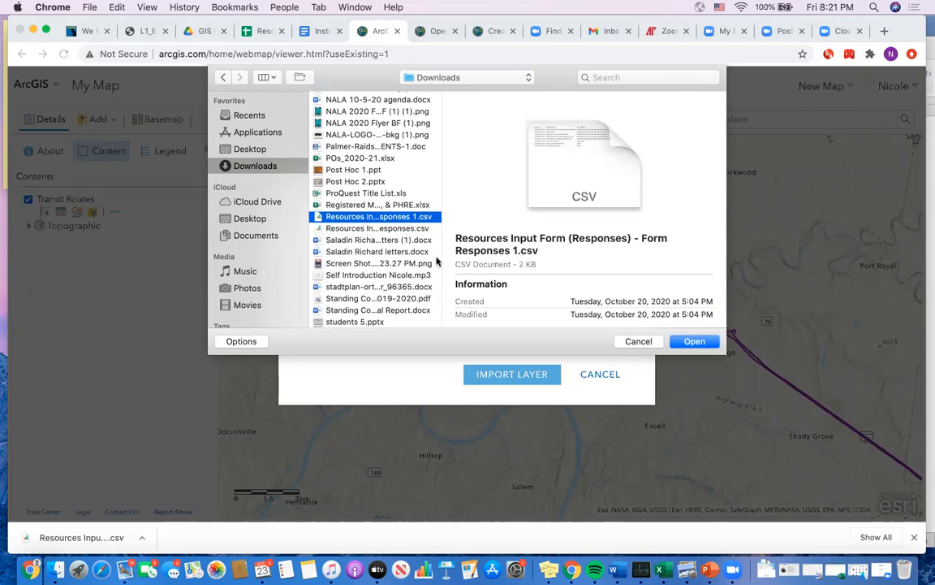
left_click(694, 341)
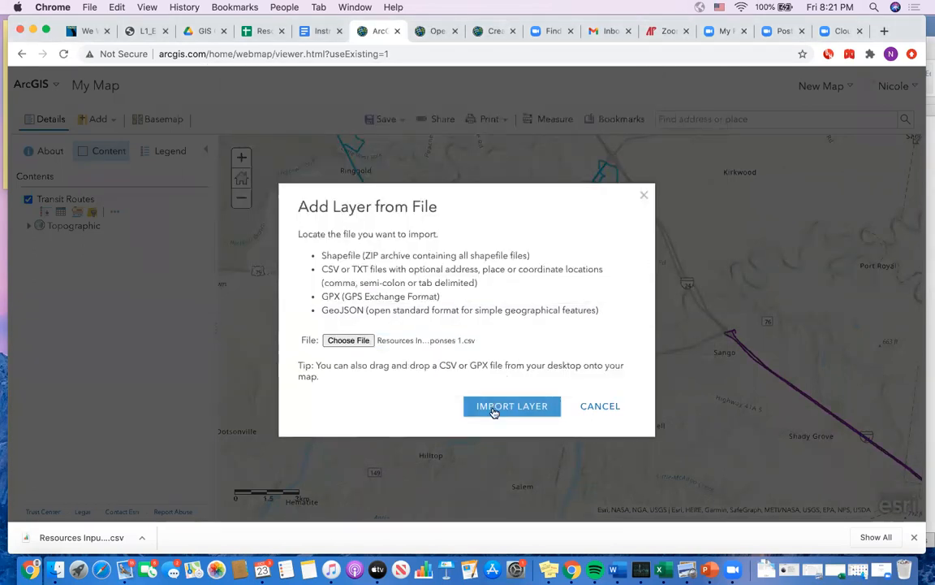
left_click(492, 408)
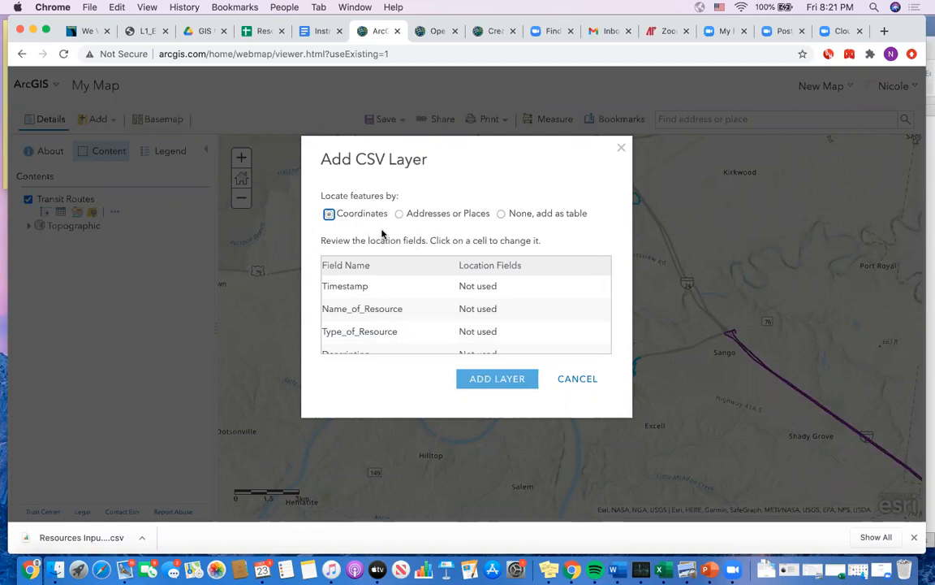
- Locate the CSV features by coordinates, assigning the latitude and longitude columns to the Latitude and Longitude location fields, and add the layer
scroll(387, 317, "down", 5)
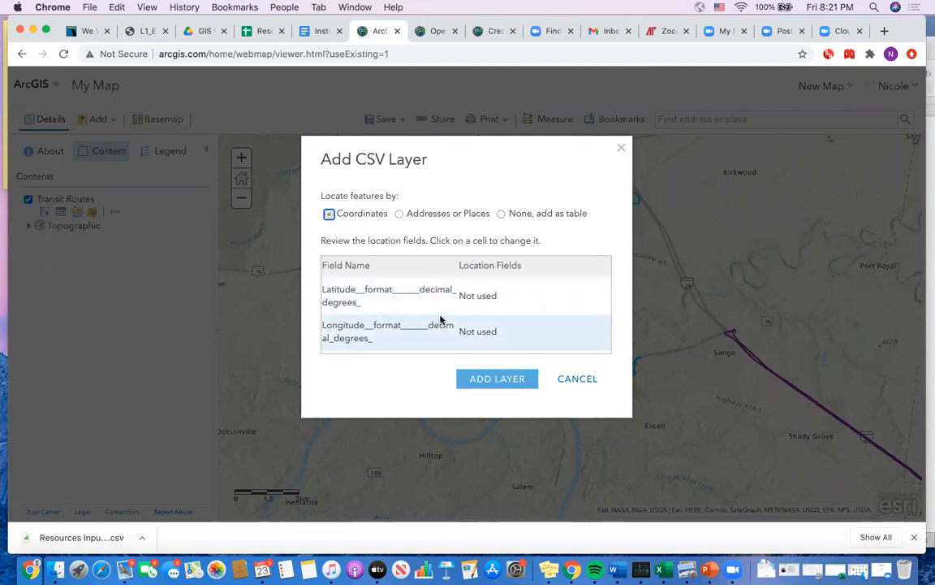
left_click(493, 298)
left_click(501, 301)
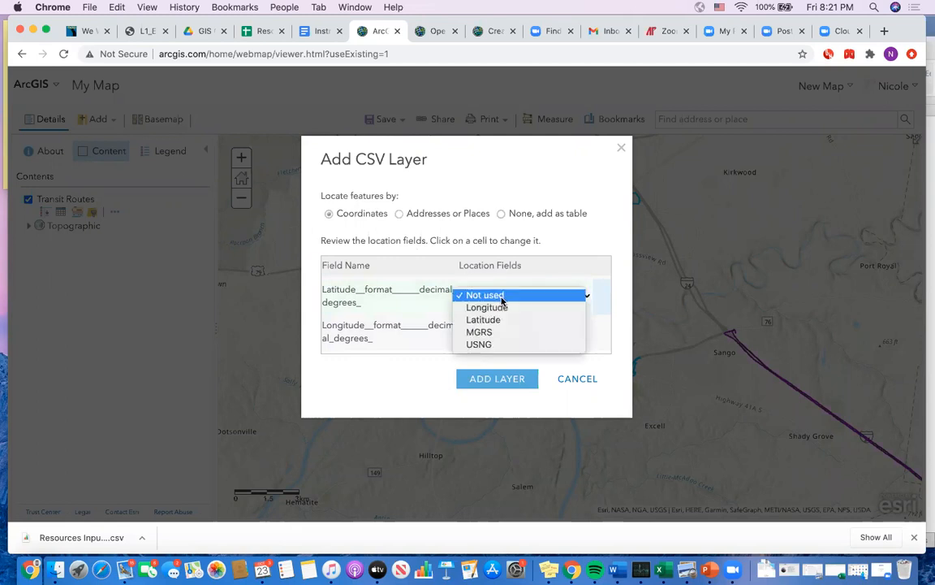
left_click(497, 318)
left_click(497, 333)
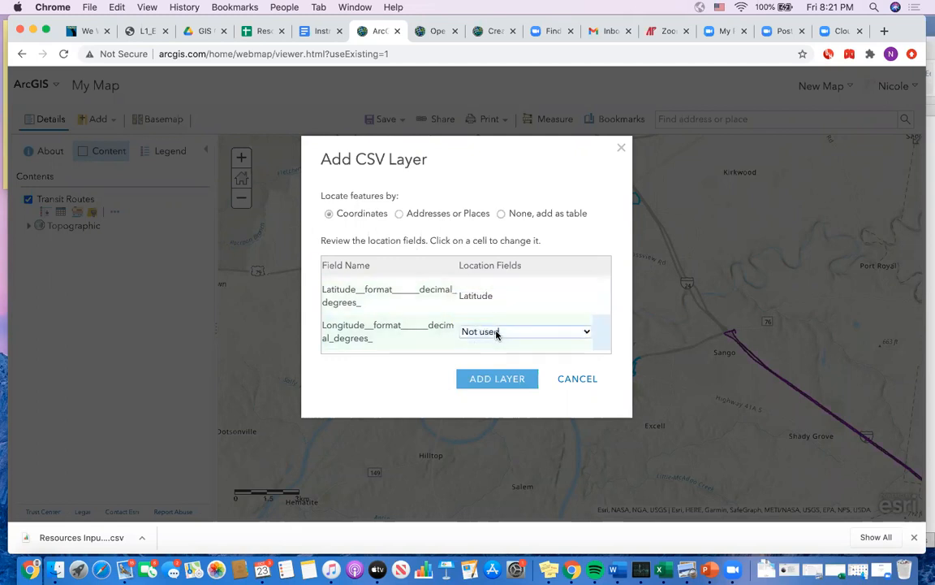
left_click(495, 332)
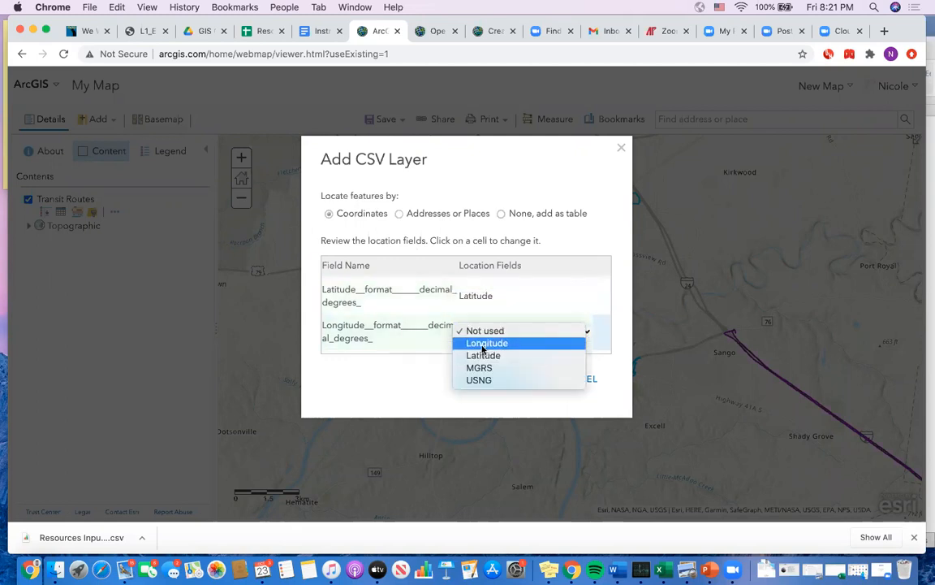
left_click(484, 345)
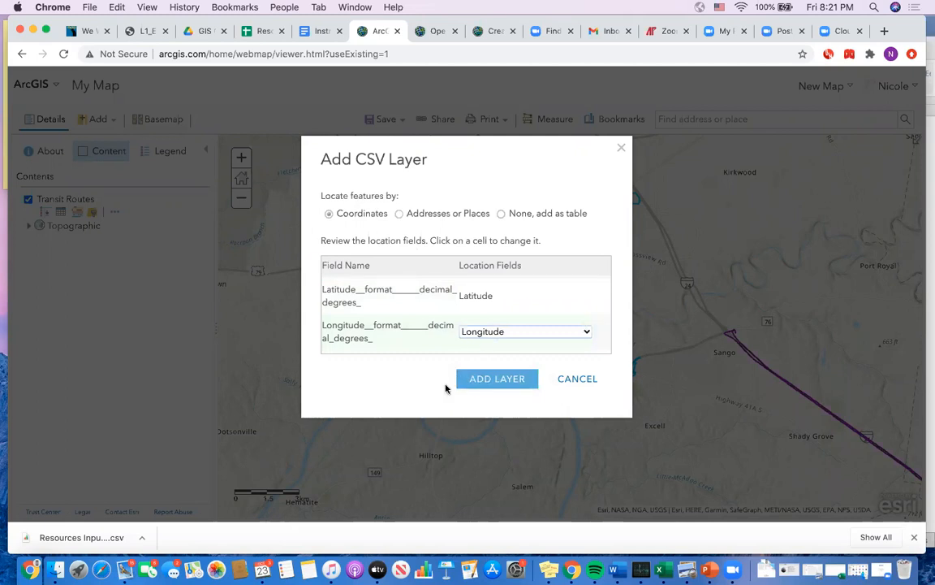
left_click(484, 389)
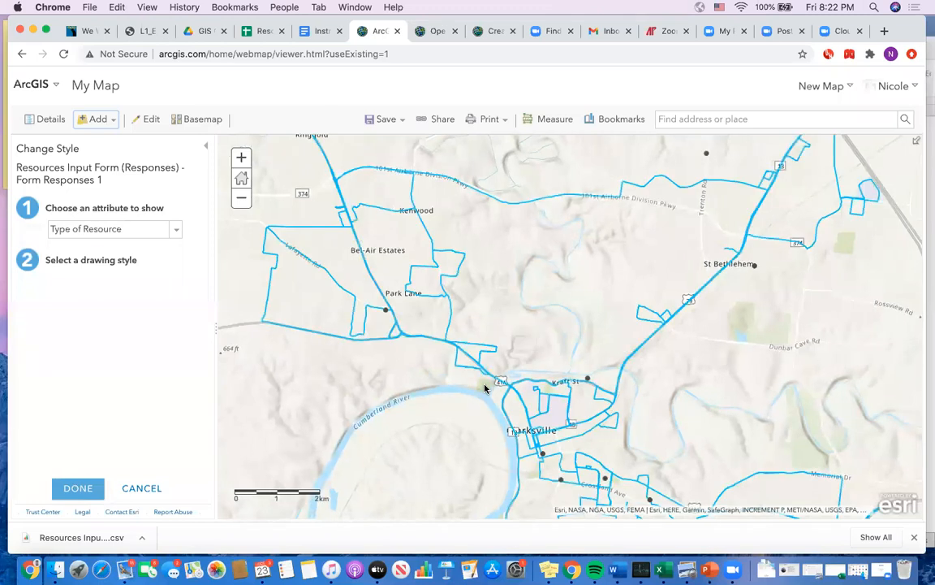
- View the details of the blue shelter point on Kraft St, north of central Clarksville
mouse_move(537, 333)
left_mouse_down()
mouse_move(538, 316)
mouse_move(563, 302)
mouse_move(552, 306)
left_mouse_up()
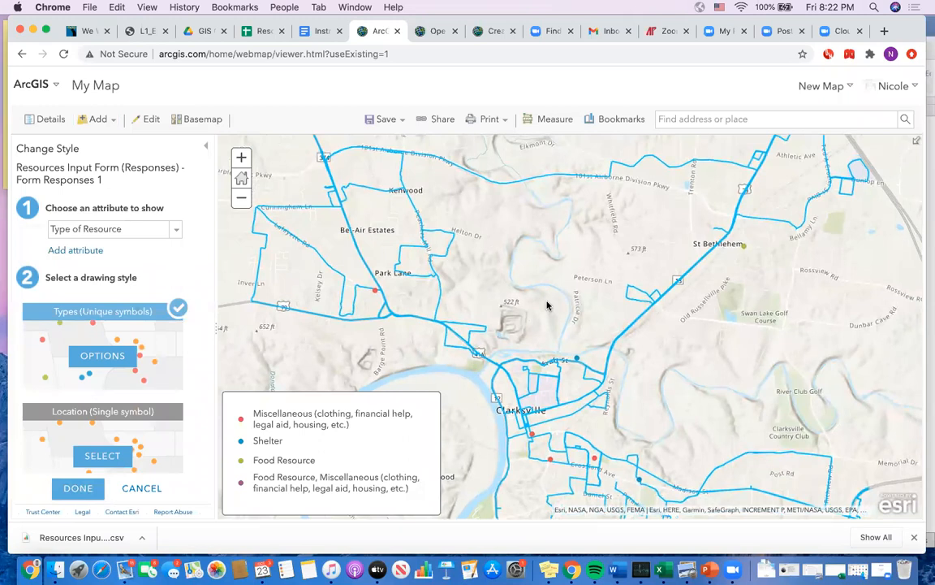
left_click(574, 358)
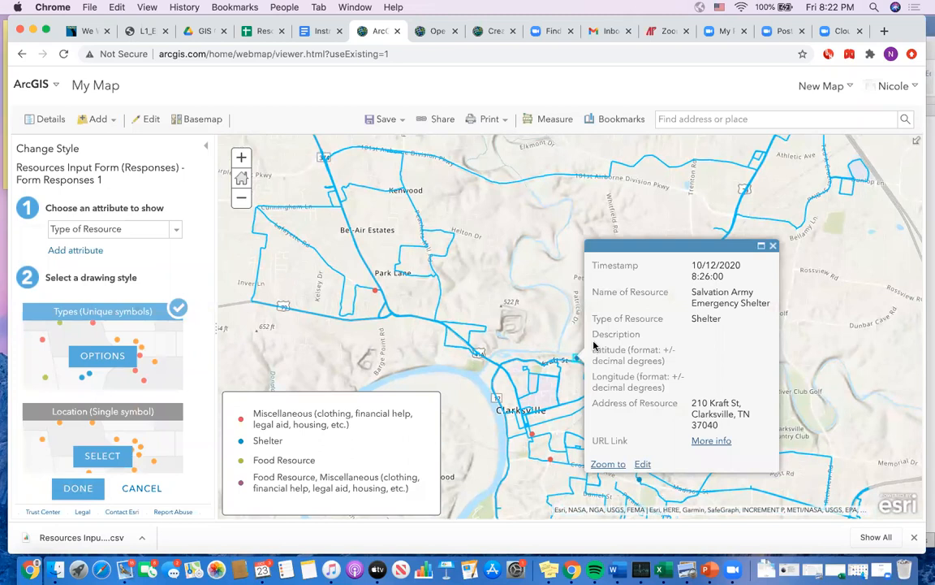
scroll(595, 341, "down", 1)
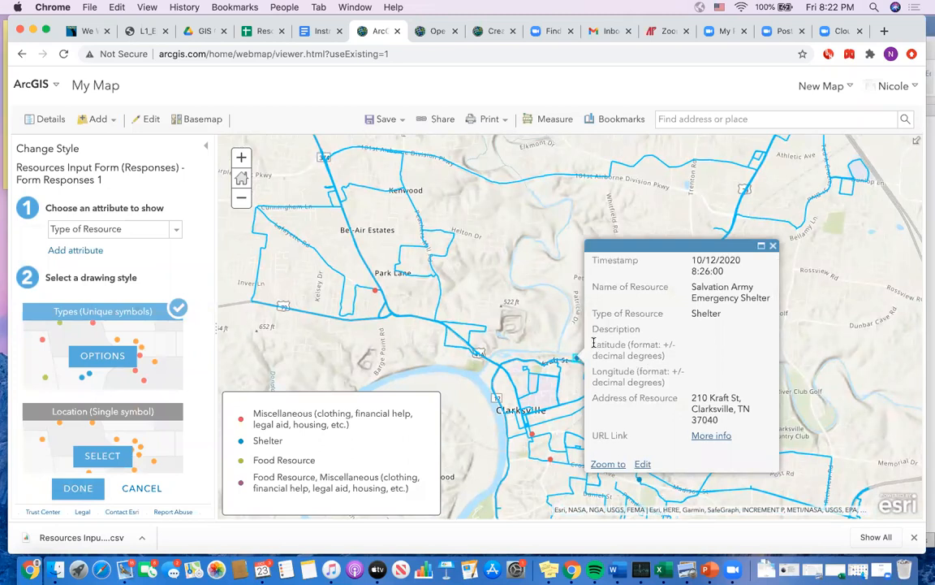
- In the resource layer's unique-symbol style options, change the Food Resource symbol to a green star and enlarge it
left_click(87, 353)
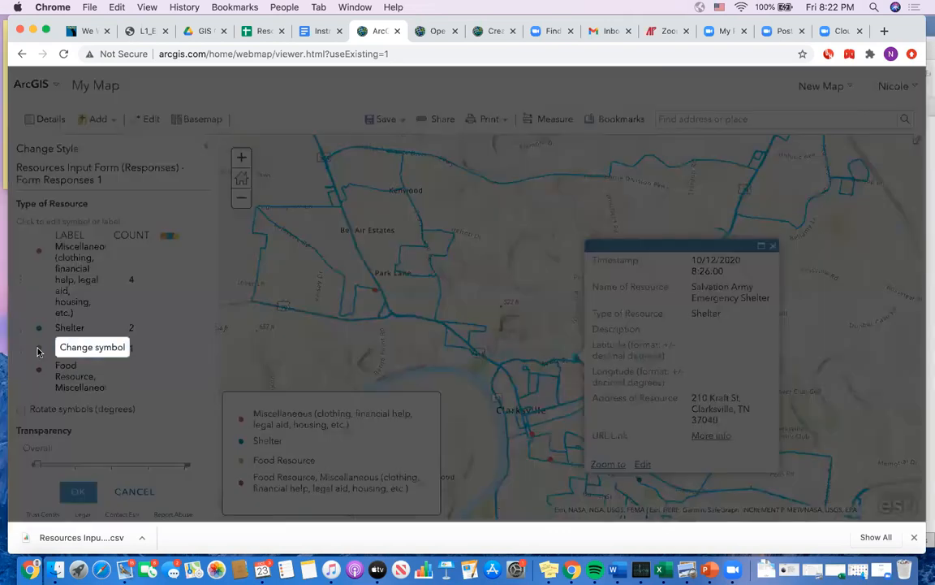
left_click(38, 349)
left_click(266, 191)
left_click(368, 301)
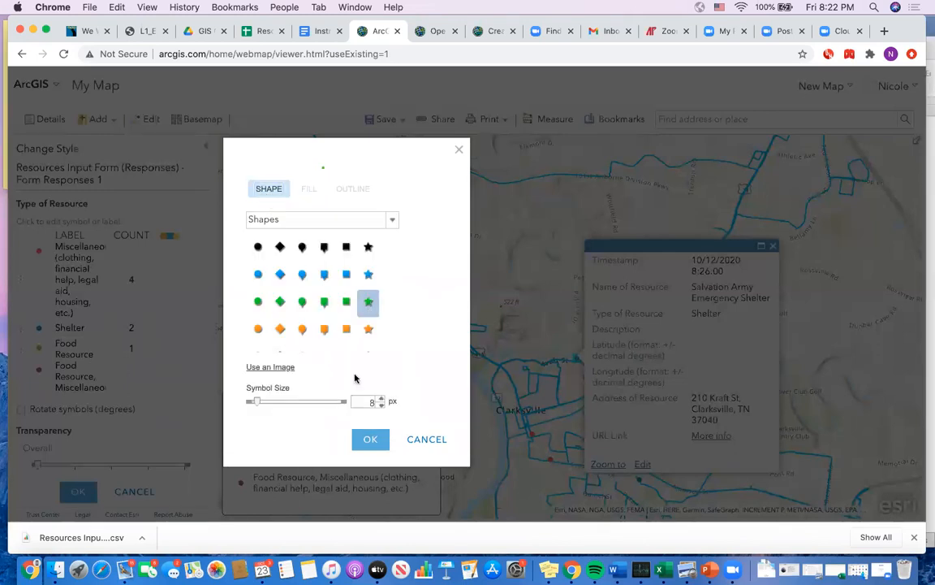
left_click_drag(263, 405, 292, 427)
left_click(364, 465)
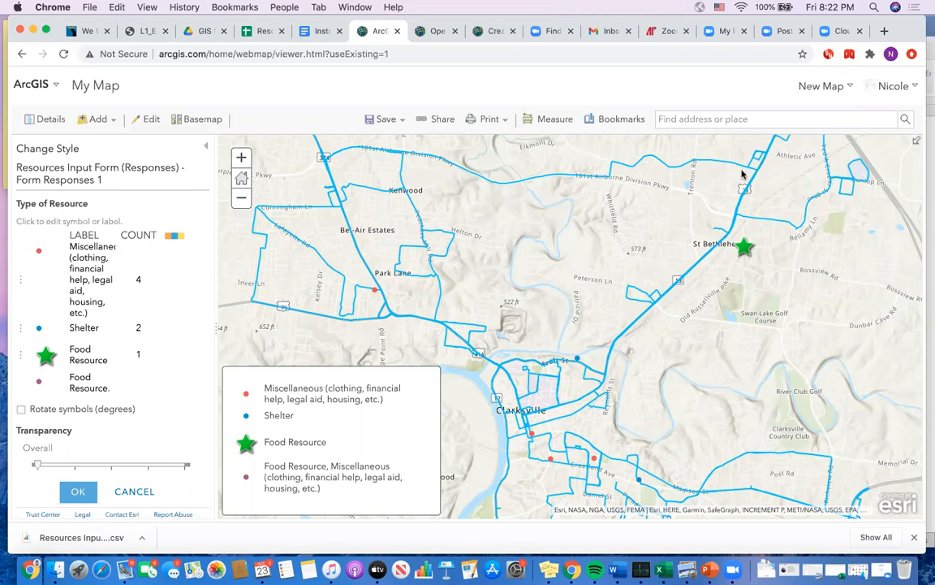
- Bookmark the current map view as "Clarksville, TN" and close the bookmark list
left_click(622, 121)
left_click(611, 175)
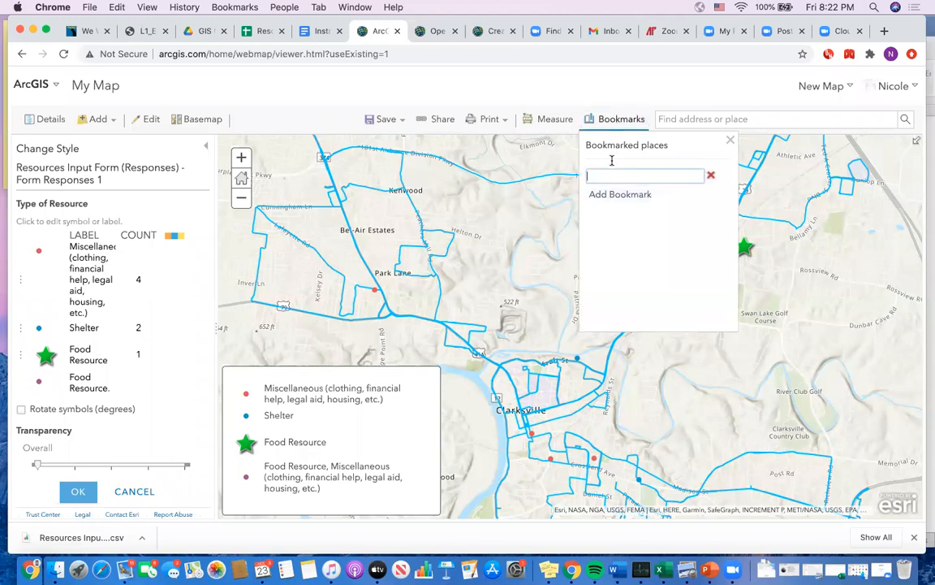
type("Clarksville, Tn")
key("BackSpace")
type("N")
left_click(623, 231)
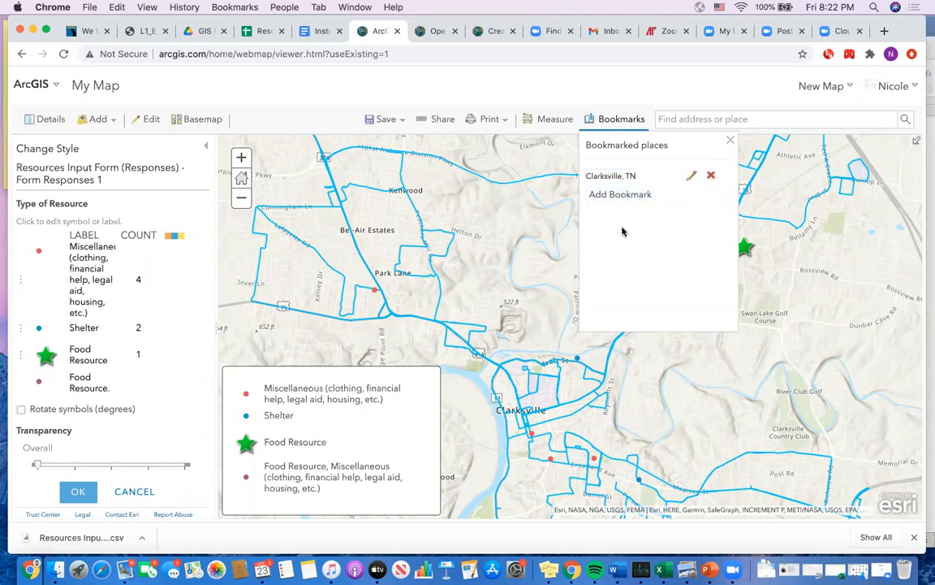
left_click(730, 139)
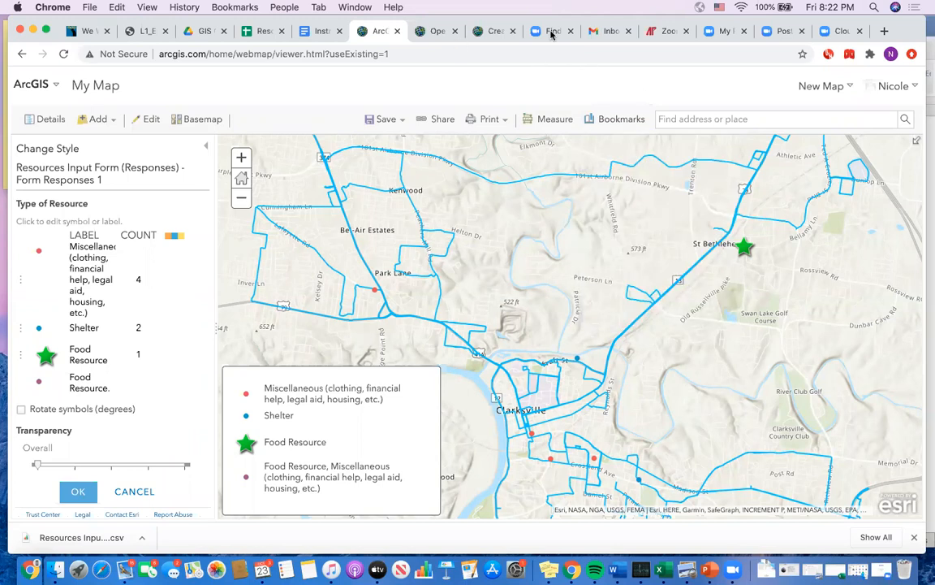